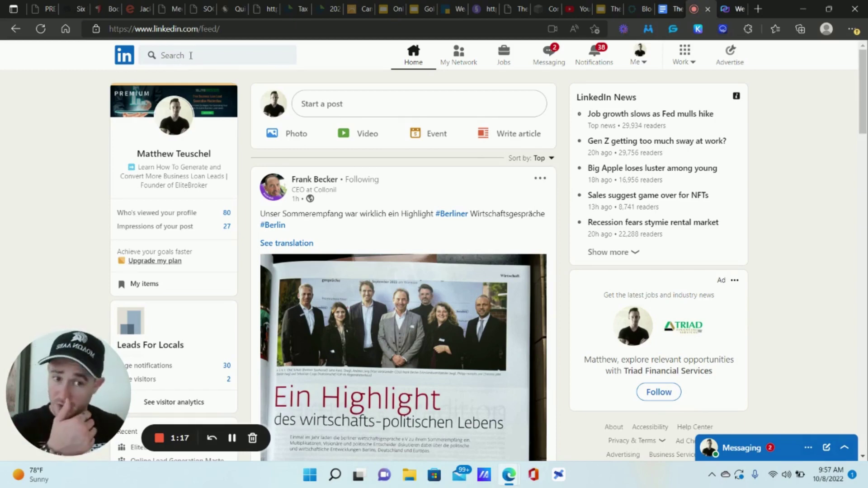
Search LinkedIn for 'construction'
{"action": "left_click", "coordinate": [194, 56]}
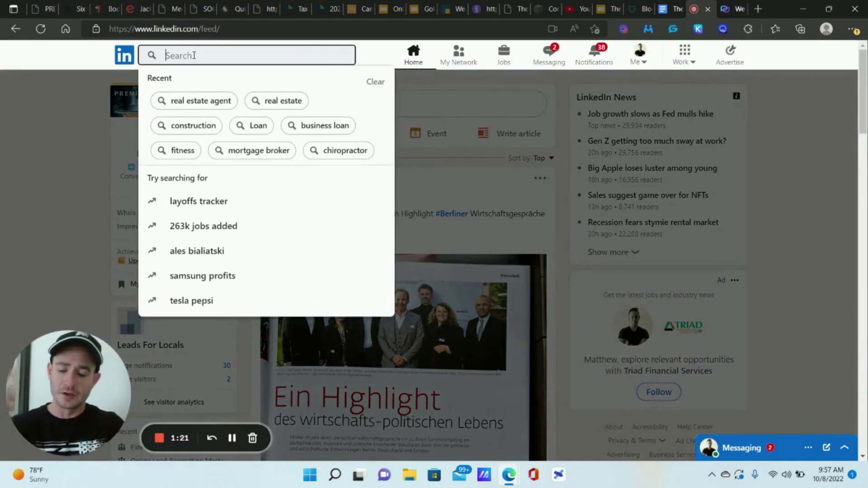
{"action": "type", "text": "construction"}
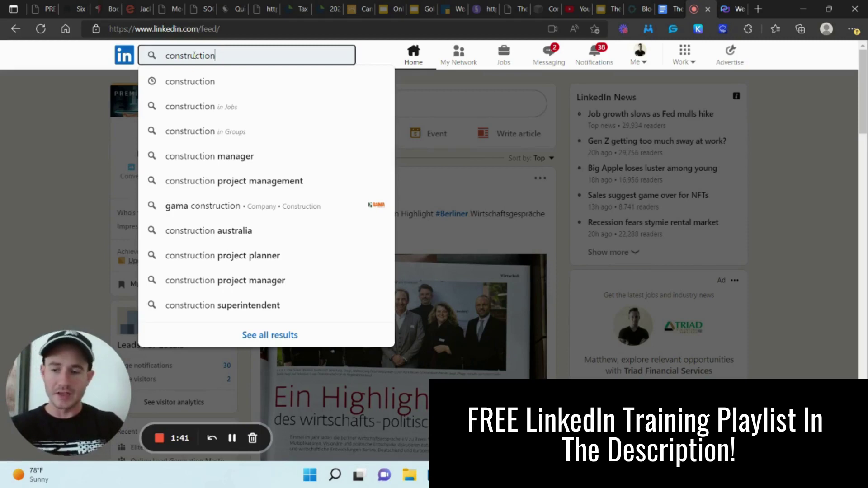
{"action": "key", "text": "Return"}
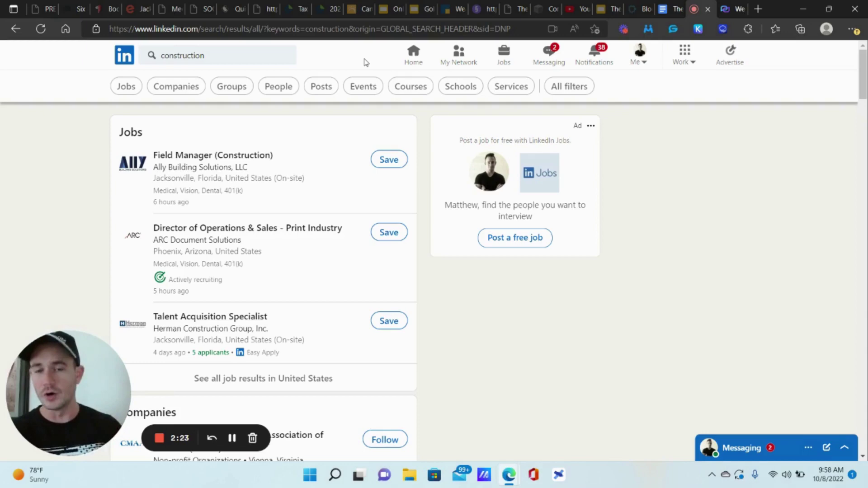
Show only people in the results and include 2nd and 3rd+ connections
{"action": "left_click", "coordinate": [278, 85]}
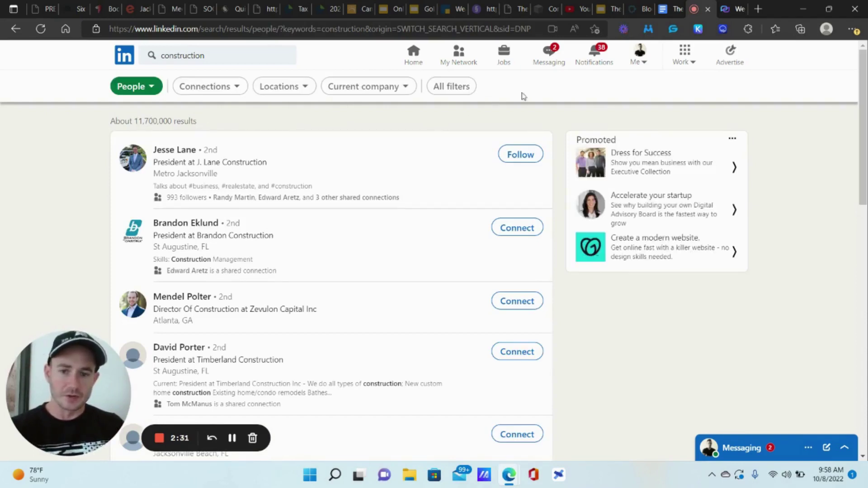
{"action": "left_click", "coordinate": [462, 88]}
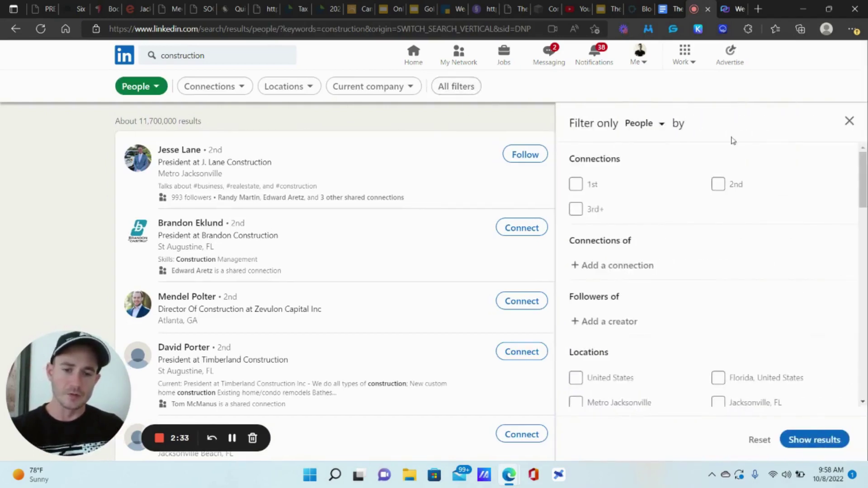
{"action": "left_click", "coordinate": [719, 185]}
{"action": "left_click", "coordinate": [575, 209]}
Limit the people filters to United States location and Construction industry
{"action": "scroll", "coordinate": [678, 206], "scroll_direction": "down", "scroll_amount": 2}
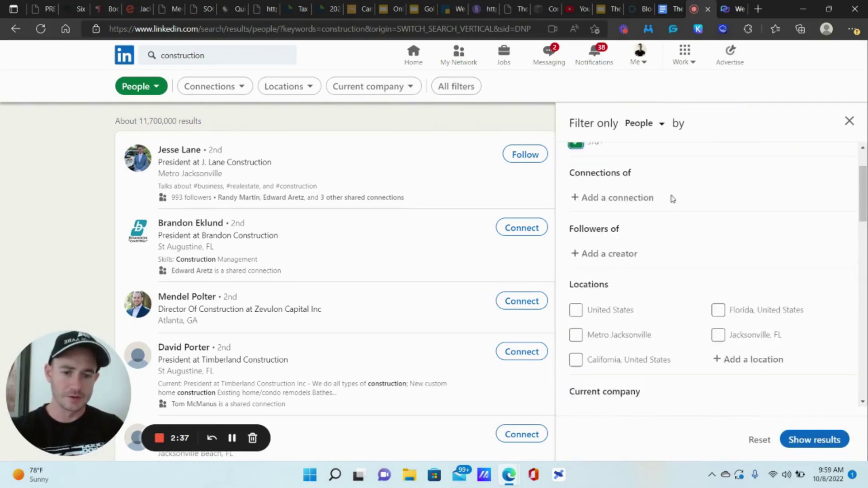
{"action": "scroll", "coordinate": [669, 194], "scroll_direction": "down", "scroll_amount": 2}
{"action": "left_click", "coordinate": [577, 219]}
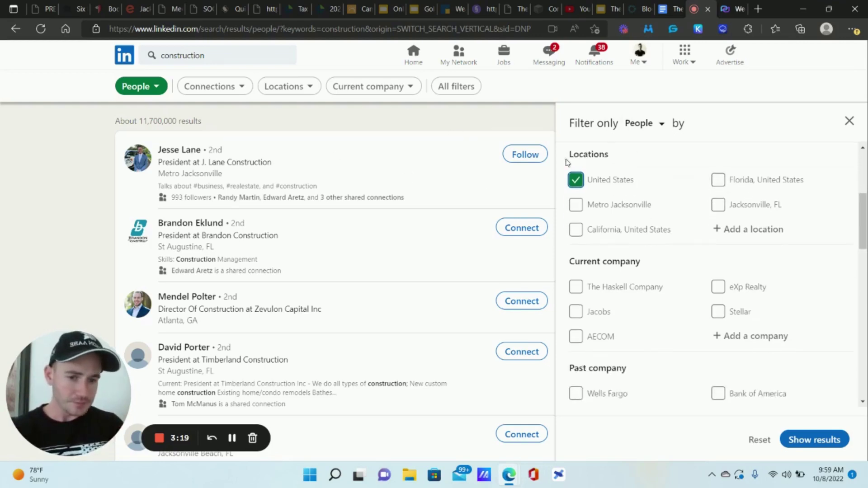
{"action": "scroll", "coordinate": [620, 196], "scroll_direction": "down", "scroll_amount": 10}
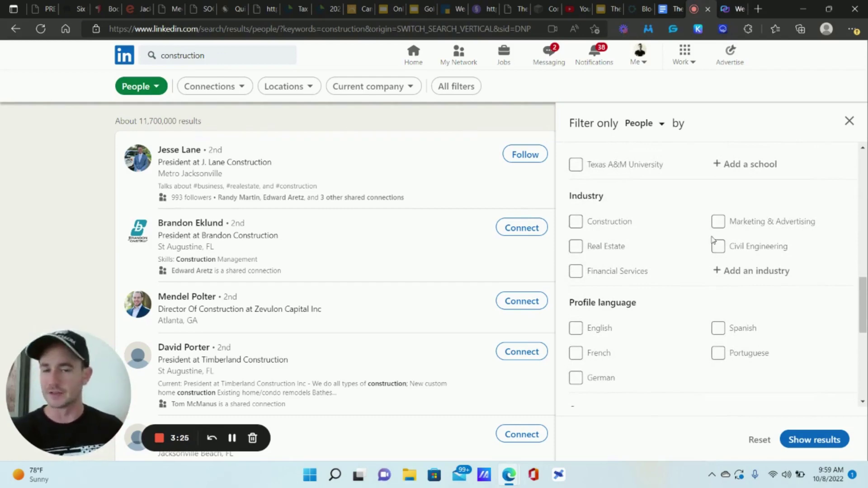
{"action": "left_click", "coordinate": [576, 222]}
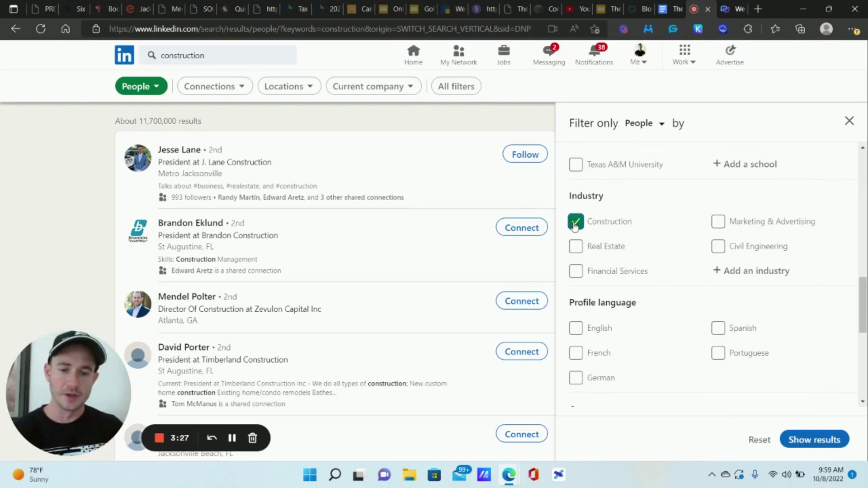
{"action": "scroll", "coordinate": [645, 219], "scroll_direction": "down", "scroll_amount": 6}
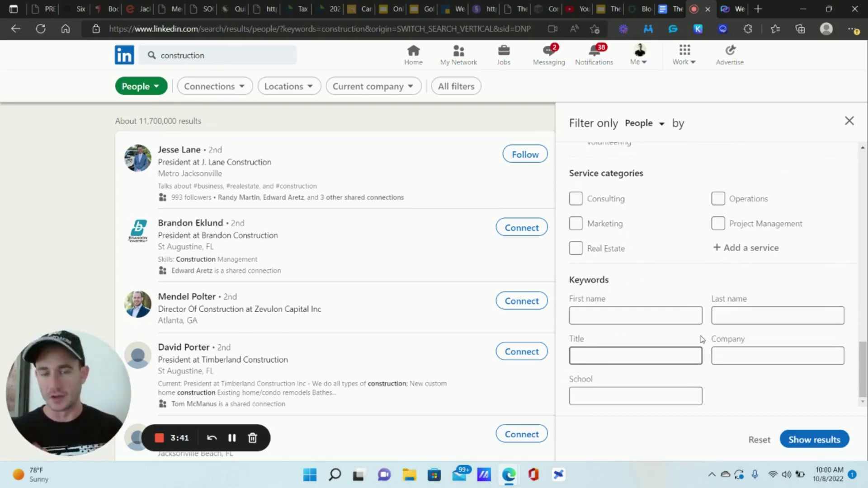
Enter 'Owner OR Founder OR CEO OR President' as the Title keyword filter
{"action": "left_click", "coordinate": [627, 352]}
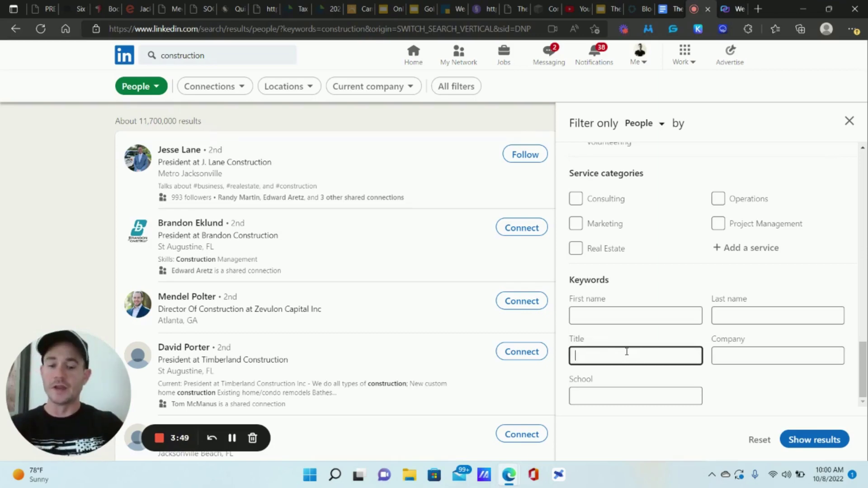
{"action": "type", "text": "Owner"}
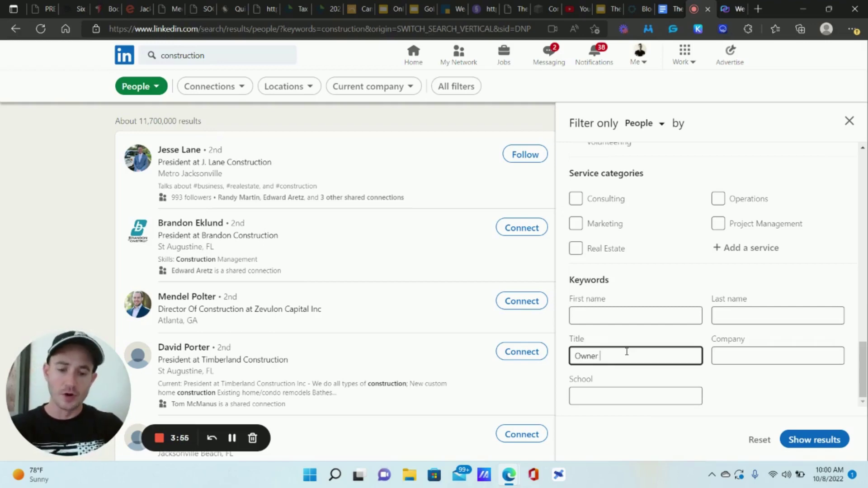
{"action": "type", "text": "OR"}
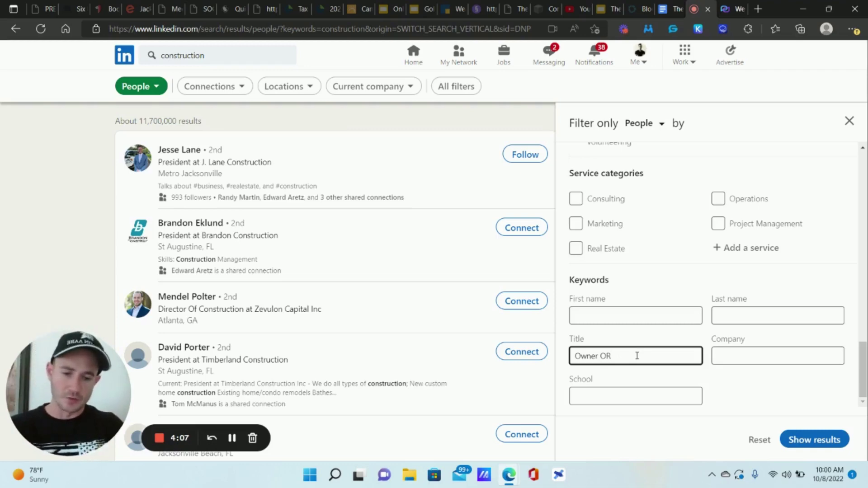
{"action": "type", "text": "Founder "}
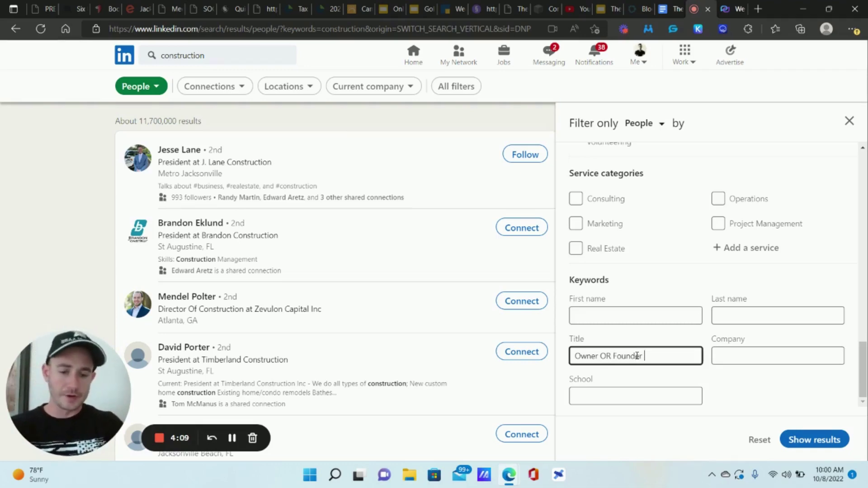
{"action": "type", "text": "OR CEO OR"}
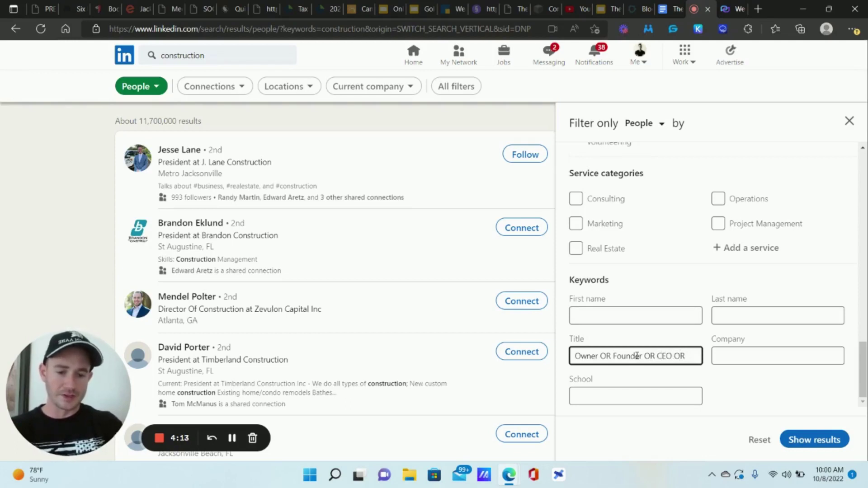
{"action": "type", "text": " President"}
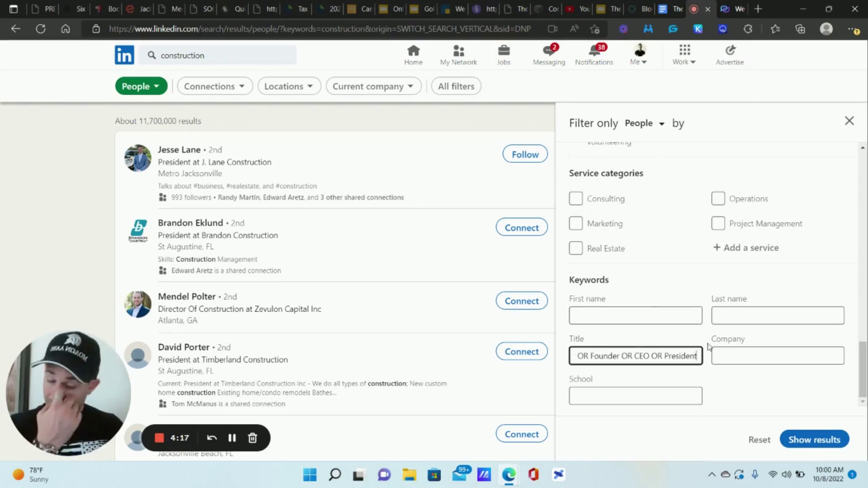
Set the Company keyword to 'Construction' and show the filtered people results
{"action": "left_click", "coordinate": [775, 364]}
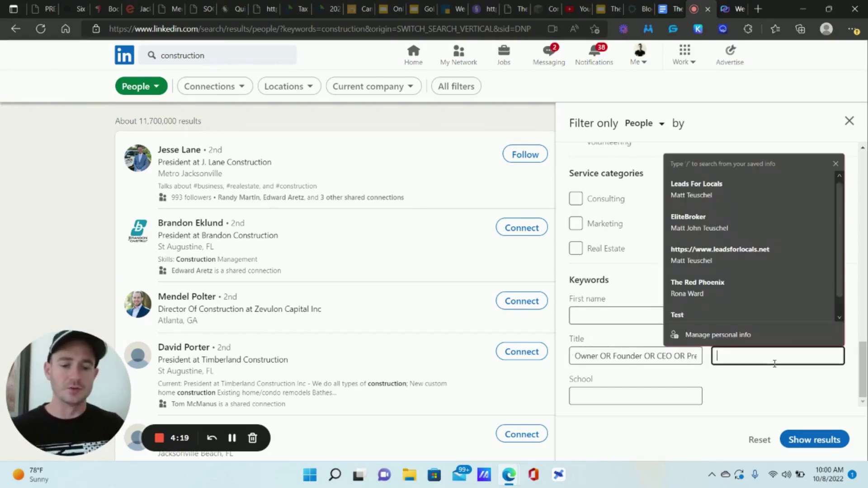
{"action": "left_click", "coordinate": [770, 392]}
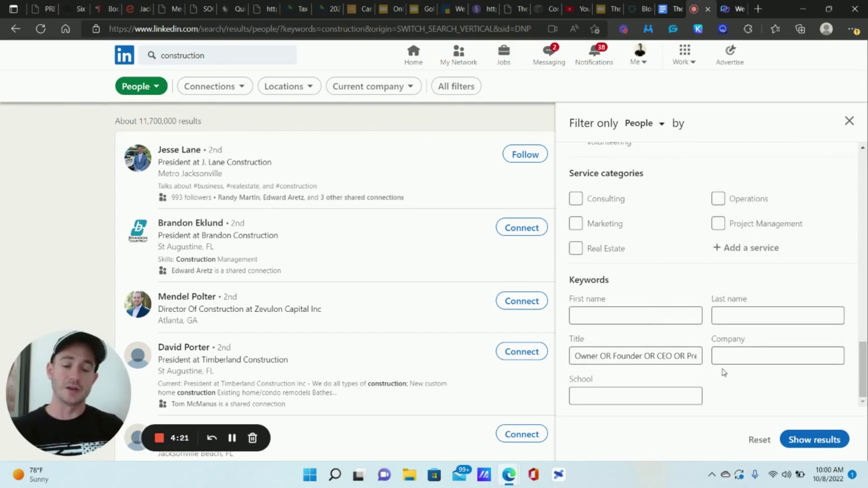
{"action": "left_click", "coordinate": [738, 357]}
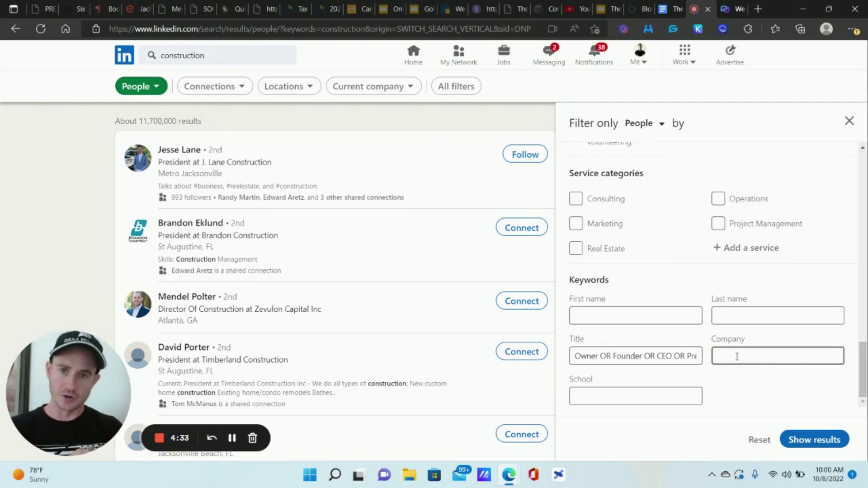
{"action": "left_click", "coordinate": [737, 357]}
{"action": "type", "text": "Construction"}
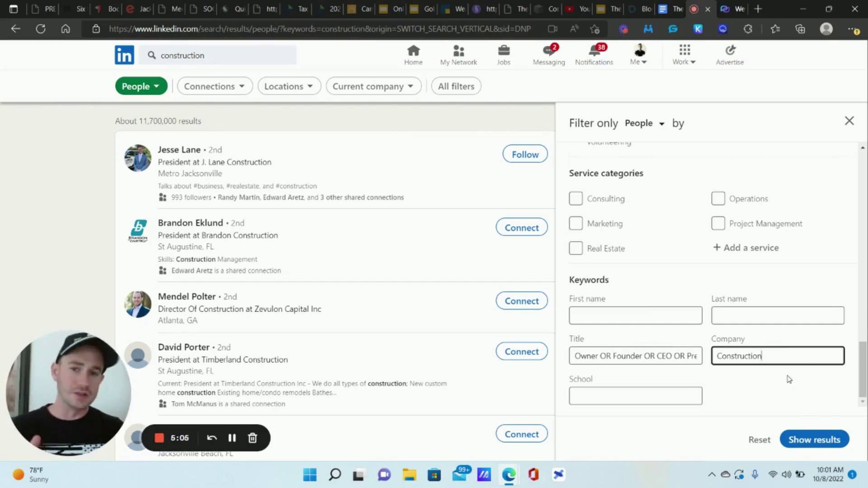
{"action": "left_click", "coordinate": [818, 438]}
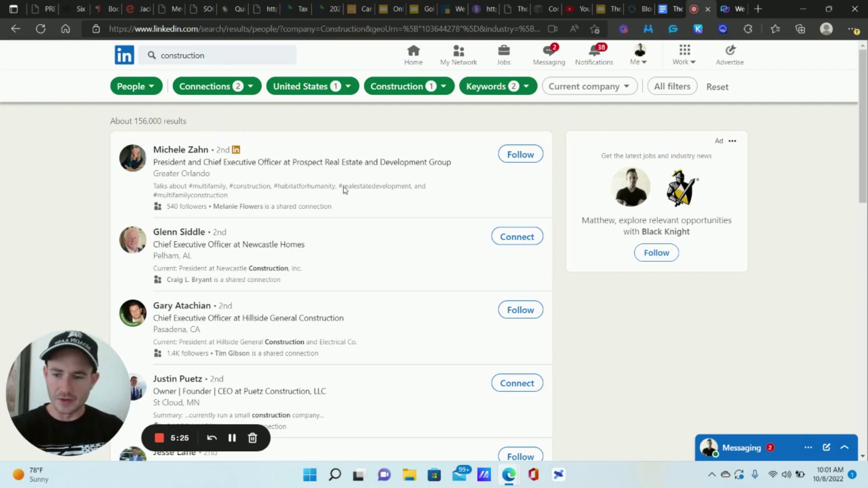
Review the first page of results and go to the next page
{"action": "scroll", "coordinate": [301, 248], "scroll_direction": "down", "scroll_amount": 1}
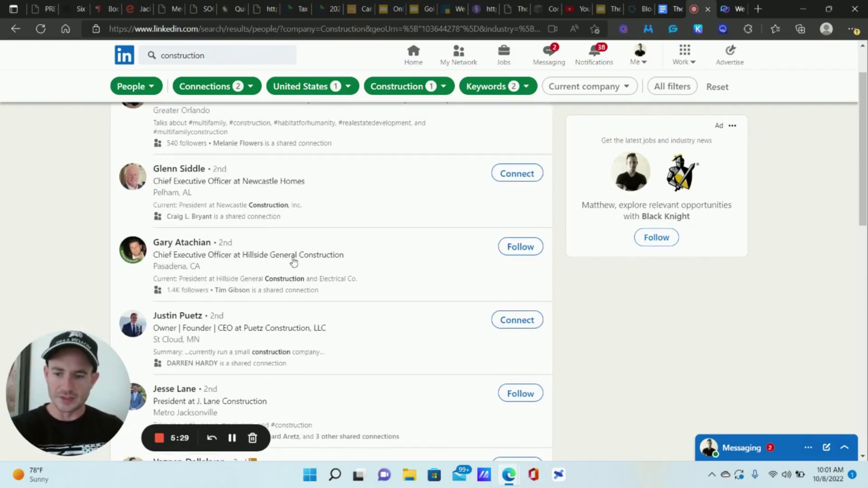
{"action": "scroll", "coordinate": [289, 267], "scroll_direction": "down", "scroll_amount": 1}
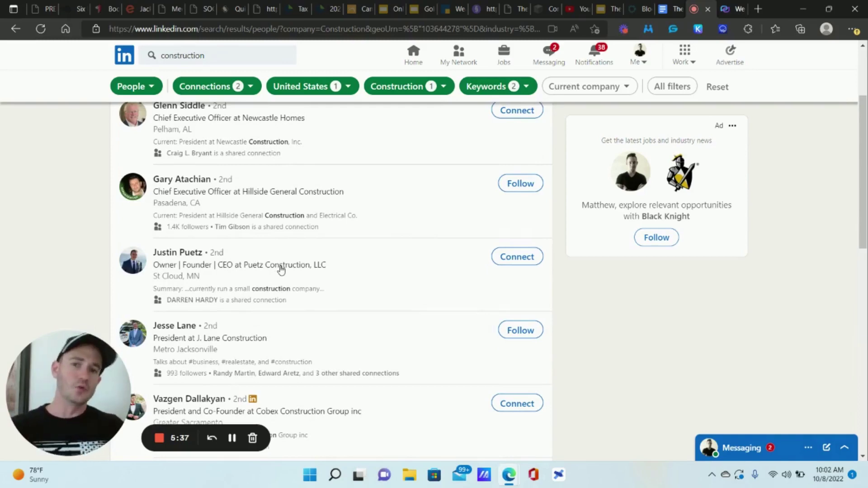
{"action": "scroll", "coordinate": [280, 270], "scroll_direction": "down", "scroll_amount": 4}
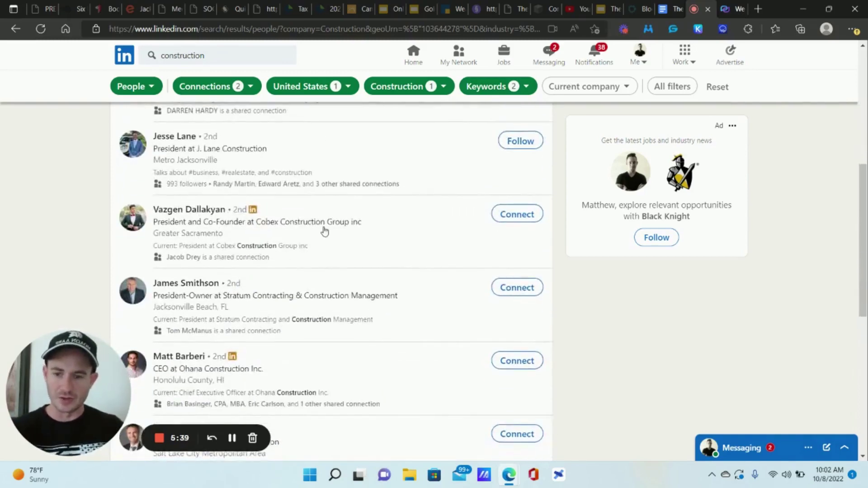
{"action": "scroll", "coordinate": [325, 232], "scroll_direction": "down", "scroll_amount": 3}
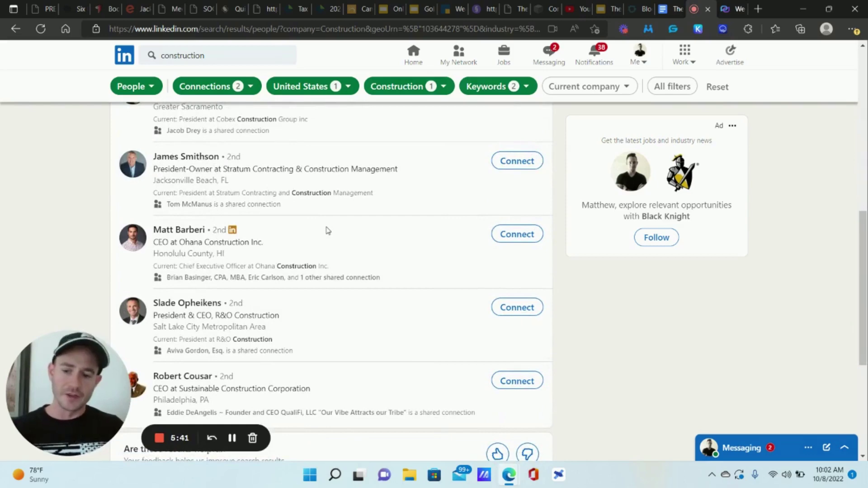
{"action": "scroll", "coordinate": [327, 231], "scroll_direction": "down", "scroll_amount": 1}
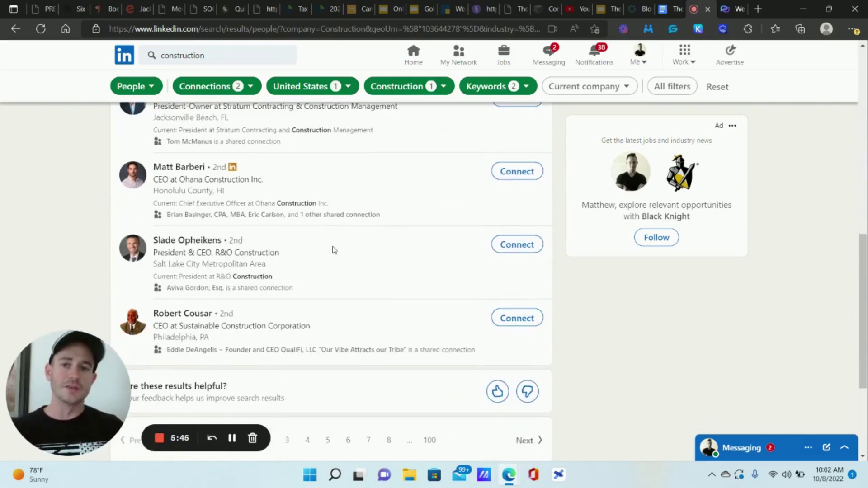
{"action": "left_click", "coordinate": [525, 443]}
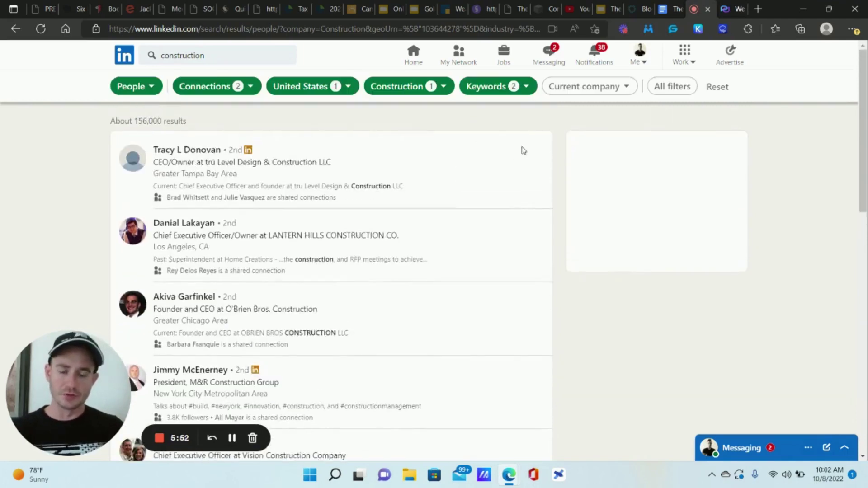
Append 'OR Development' to the Company keyword and reapply the filters
{"action": "left_click", "coordinate": [669, 89]}
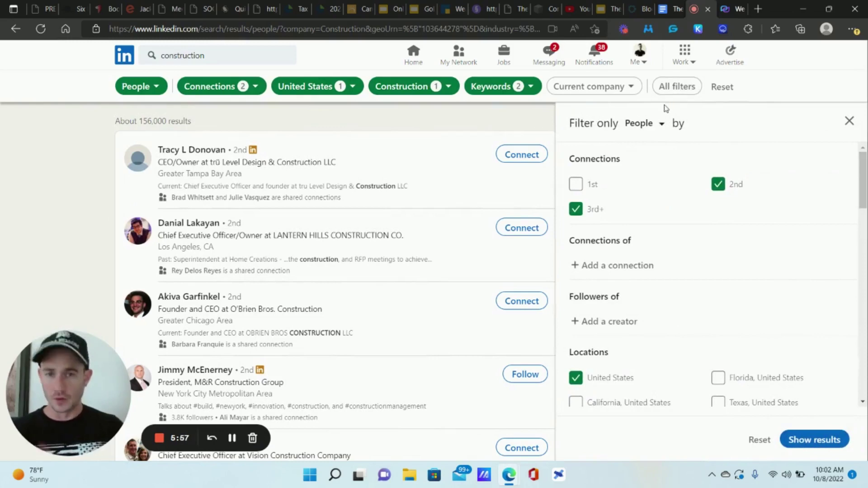
{"action": "scroll", "coordinate": [718, 186], "scroll_direction": "down", "scroll_amount": 10}
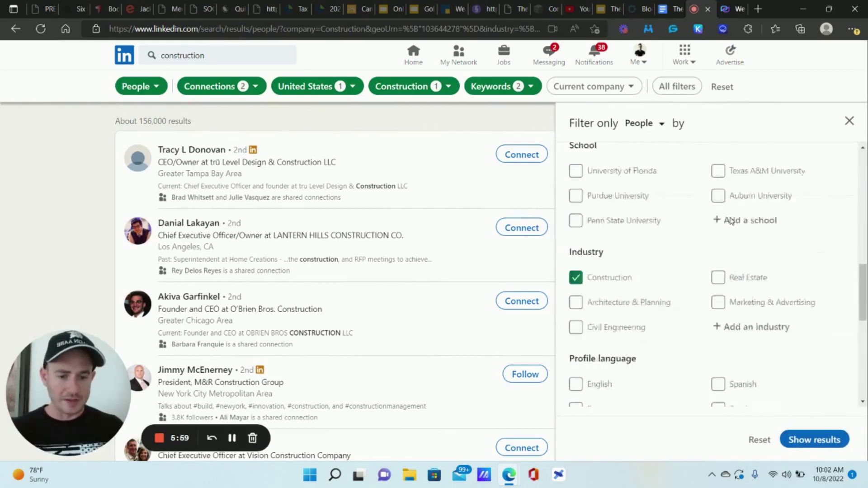
{"action": "left_click", "coordinate": [797, 360]}
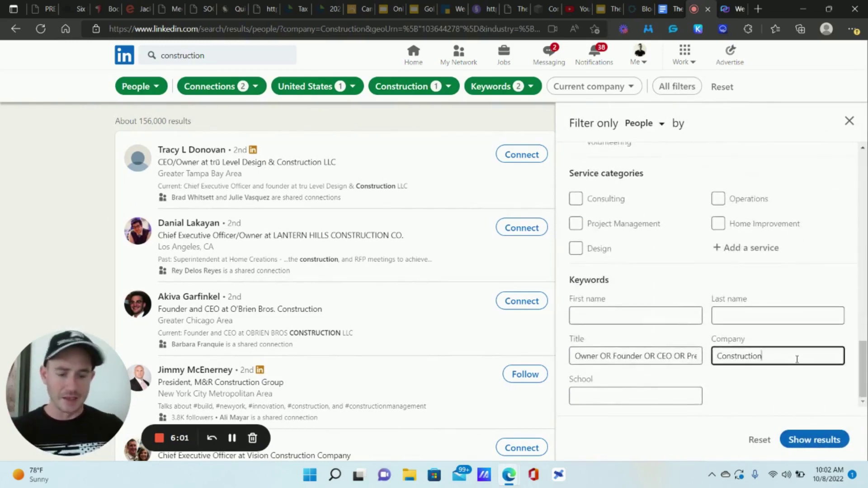
{"action": "type", "text": "OR De"}
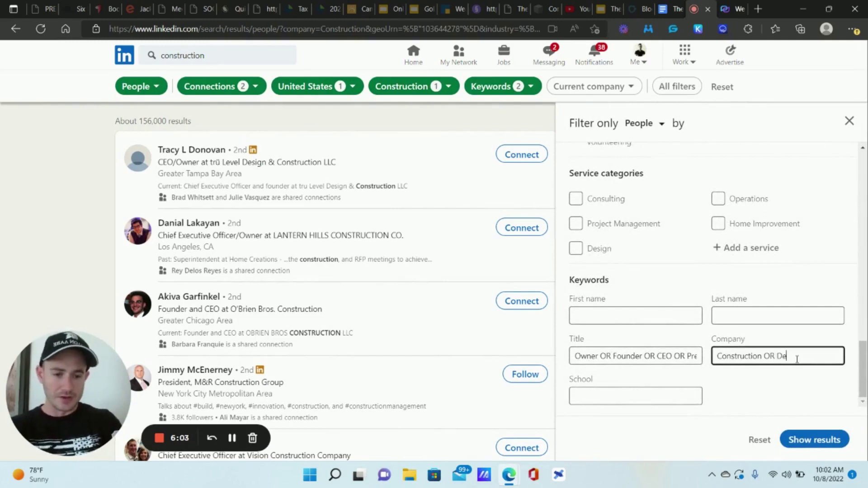
{"action": "type", "text": "velopment"}
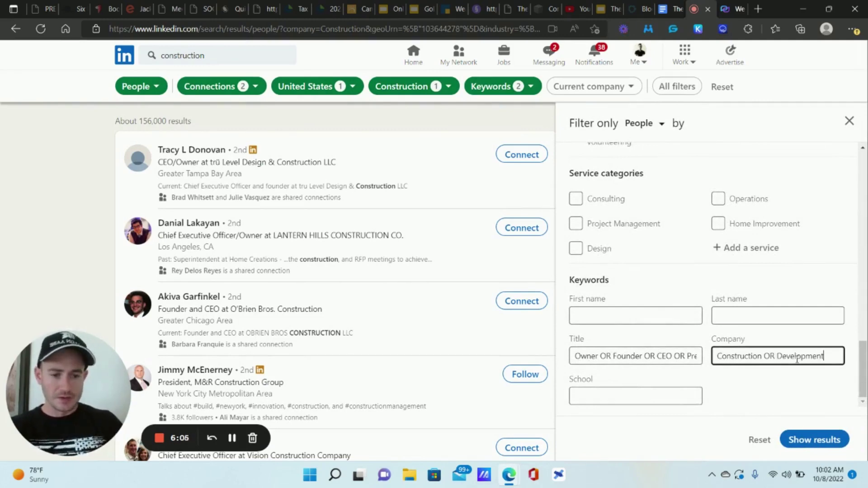
{"action": "left_click", "coordinate": [828, 448]}
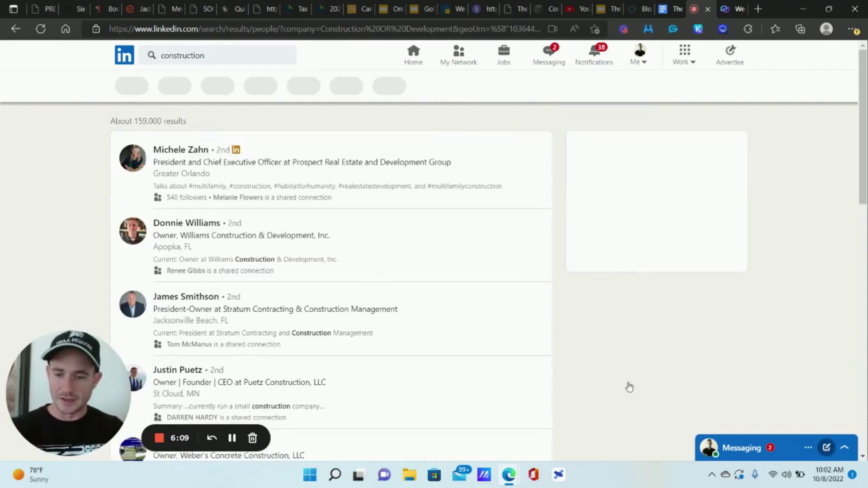
{"action": "scroll", "coordinate": [392, 269], "scroll_direction": "down", "scroll_amount": 3}
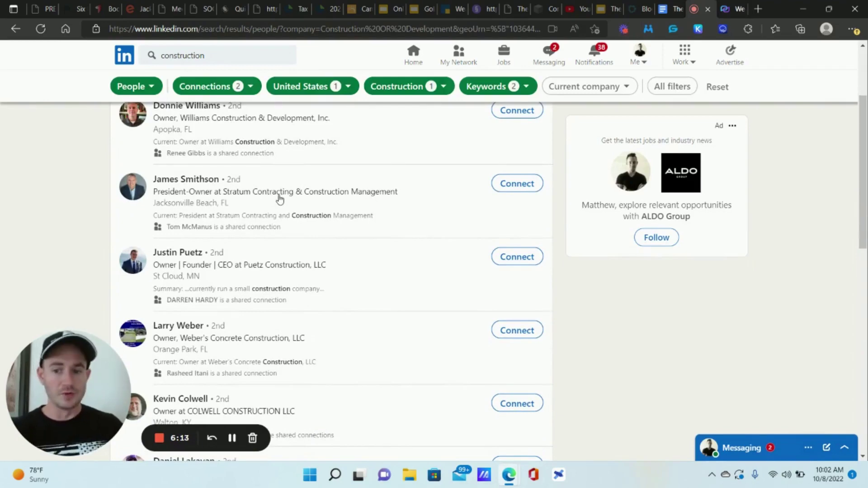
Jump to page 8 of the results, then further ahead to page 9
{"action": "scroll", "coordinate": [280, 199], "scroll_direction": "down", "scroll_amount": 12}
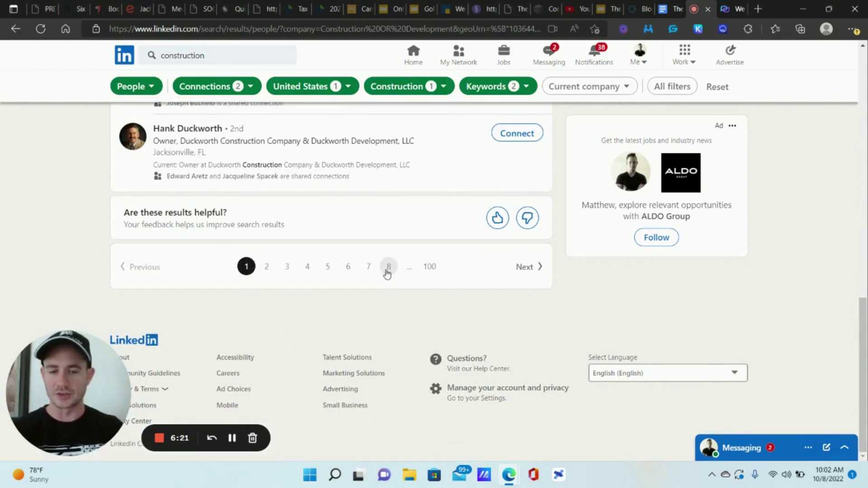
{"action": "left_click", "coordinate": [389, 270]}
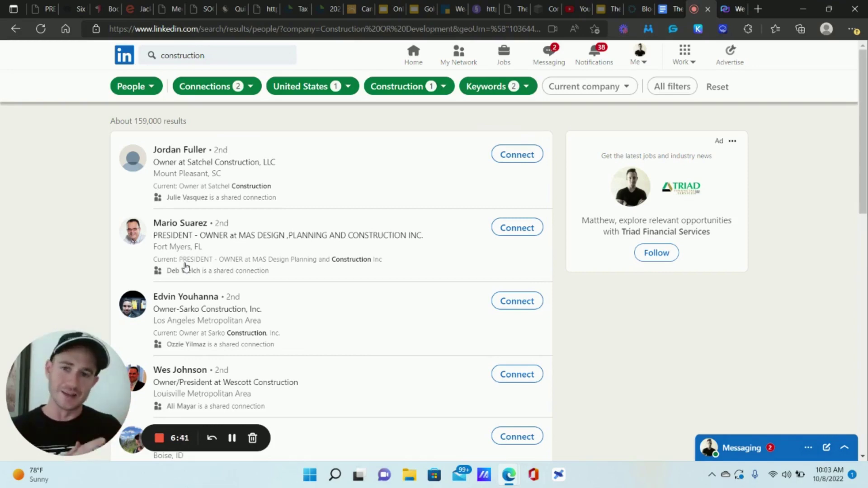
{"action": "scroll", "coordinate": [185, 266], "scroll_direction": "down", "scroll_amount": 12}
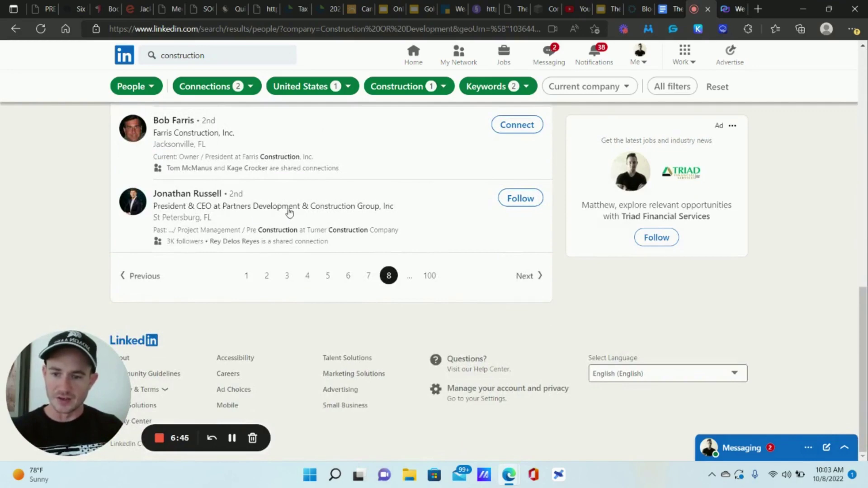
{"action": "scroll", "coordinate": [222, 199], "scroll_direction": "up", "scroll_amount": 3}
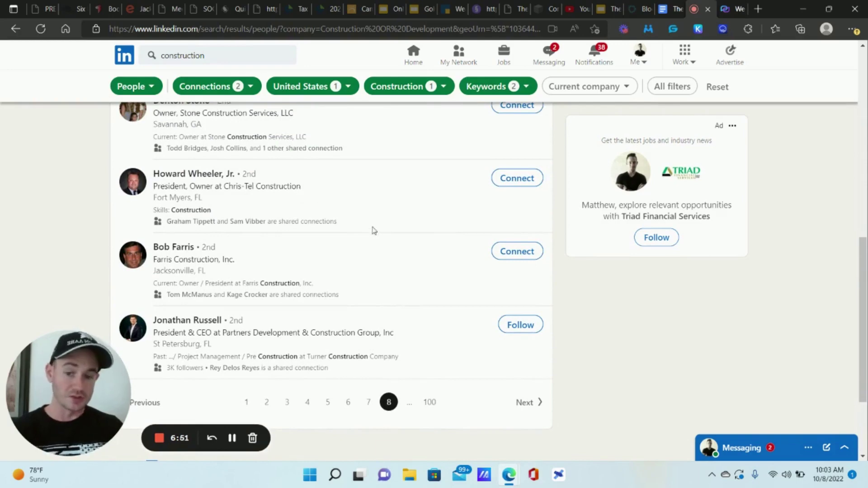
{"action": "scroll", "coordinate": [380, 233], "scroll_direction": "down", "scroll_amount": 3}
{"action": "left_click", "coordinate": [409, 277]}
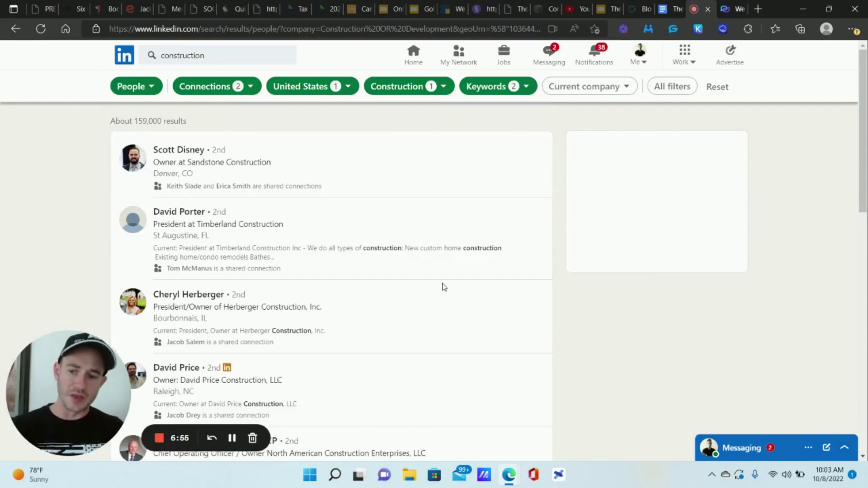
Open page 11 of the results and scroll through its listings
{"action": "scroll", "coordinate": [444, 287], "scroll_direction": "down", "scroll_amount": 15}
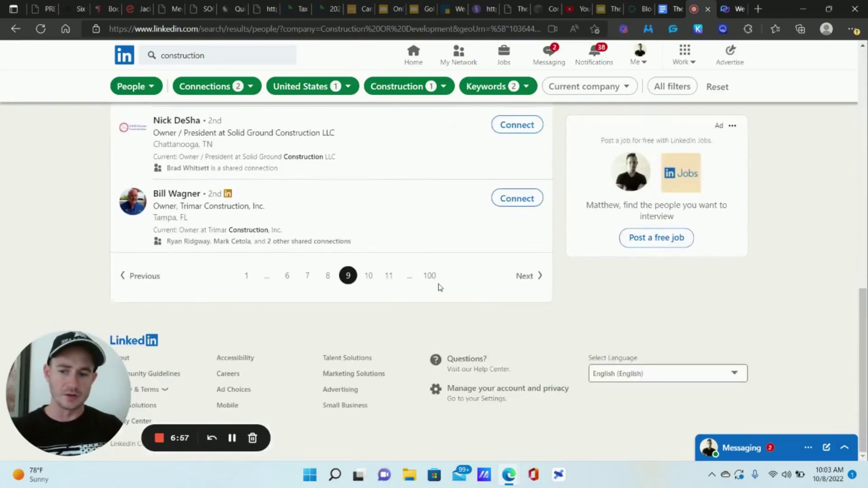
{"action": "left_click", "coordinate": [389, 277]}
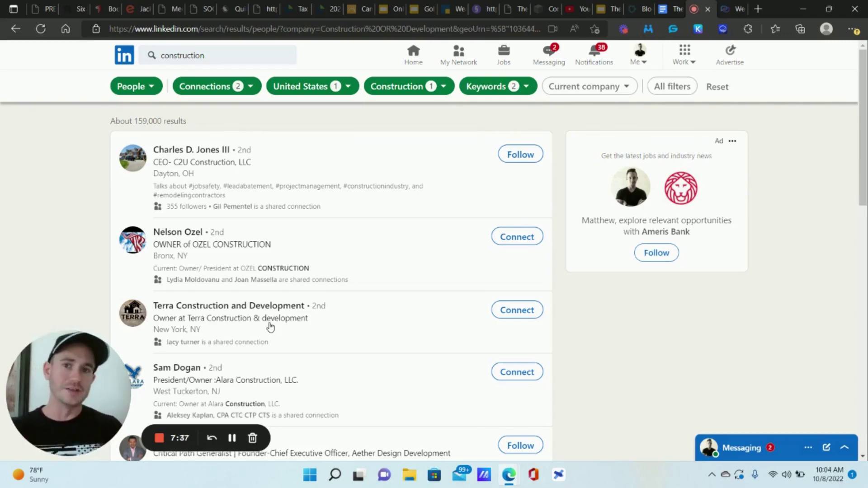
{"action": "scroll", "coordinate": [271, 326], "scroll_direction": "down", "scroll_amount": 15}
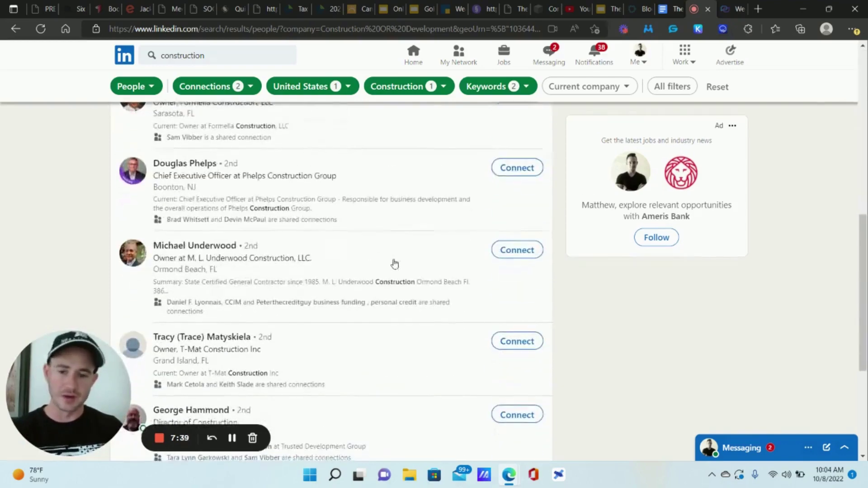
{"action": "scroll", "coordinate": [396, 261], "scroll_direction": "down", "scroll_amount": 2}
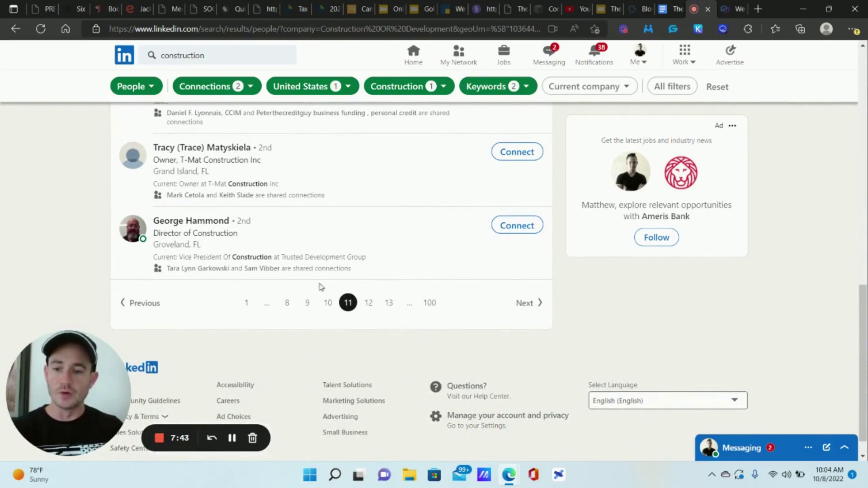
Copy the search results URL from the address bar
{"action": "left_click", "coordinate": [378, 30]}
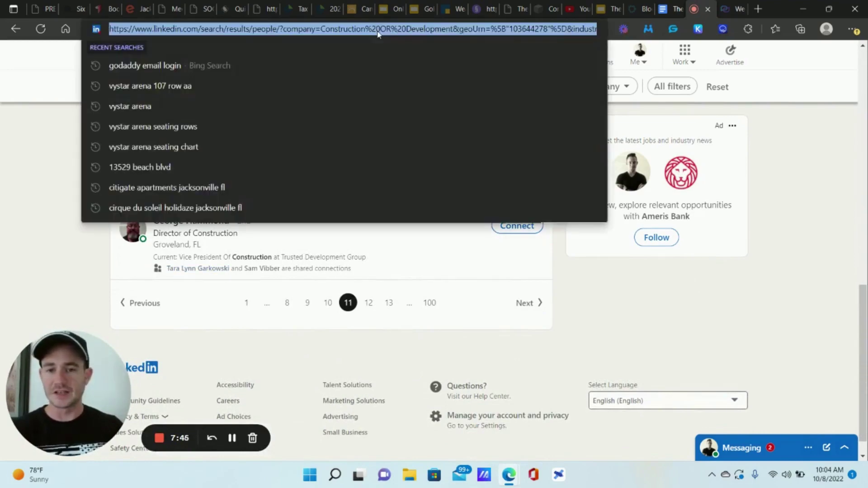
{"action": "right_click", "coordinate": [379, 33]}
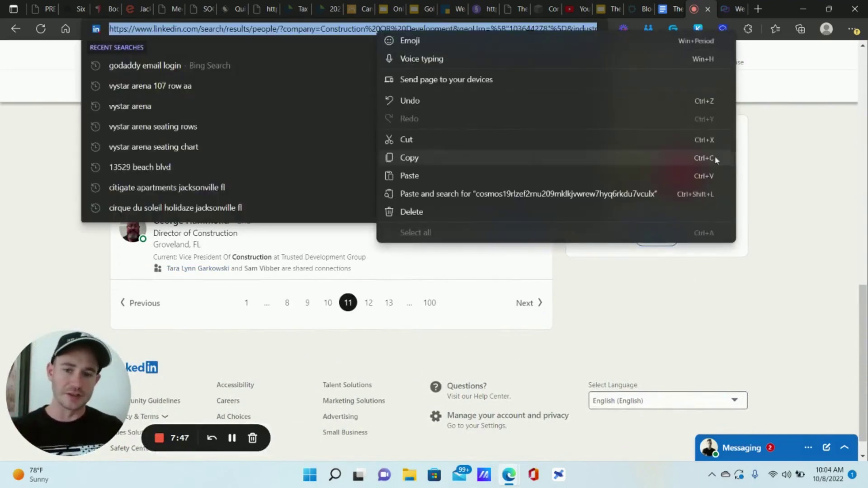
{"action": "left_click", "coordinate": [807, 162]}
{"action": "scroll", "coordinate": [102, 181], "scroll_direction": "up", "scroll_amount": 5}
{"action": "scroll", "coordinate": [102, 182], "scroll_direction": "up", "scroll_amount": 3}
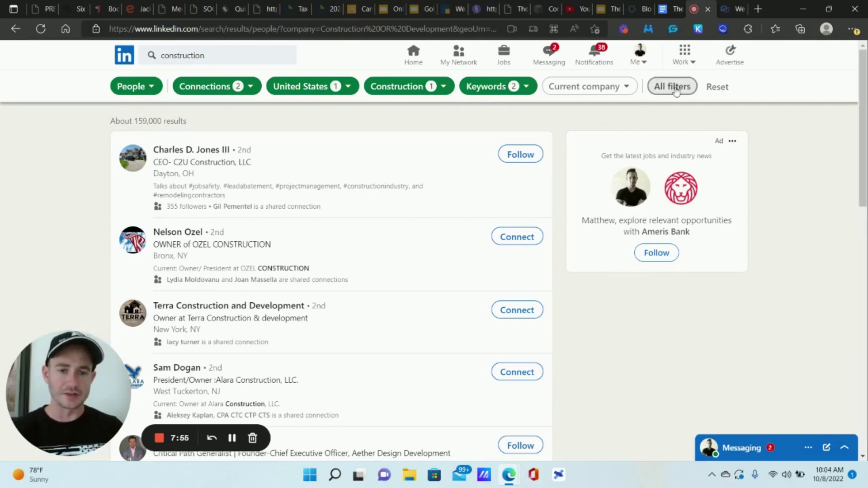
Trim the Company keyword to 'Construction', swap United States for Florida, United States, and apply
{"action": "scroll", "coordinate": [695, 221], "scroll_direction": "down", "scroll_amount": 10}
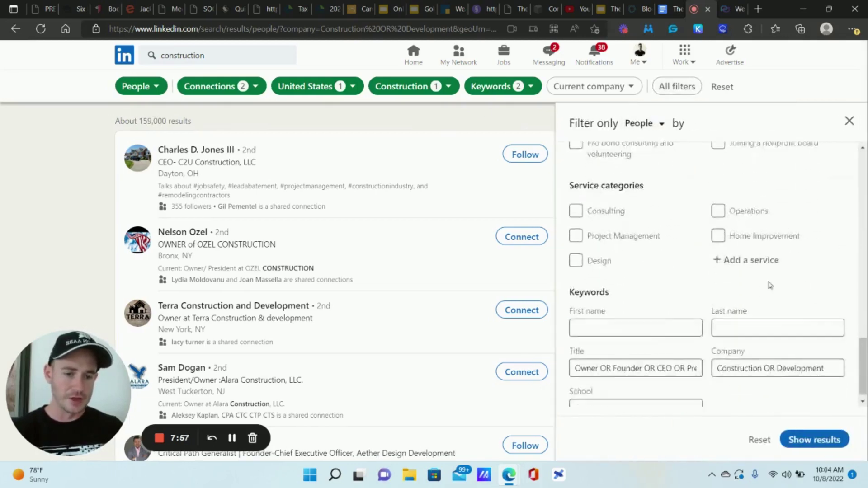
{"action": "left_click_drag", "start_coordinate": [828, 356], "coordinate": [764, 357]}
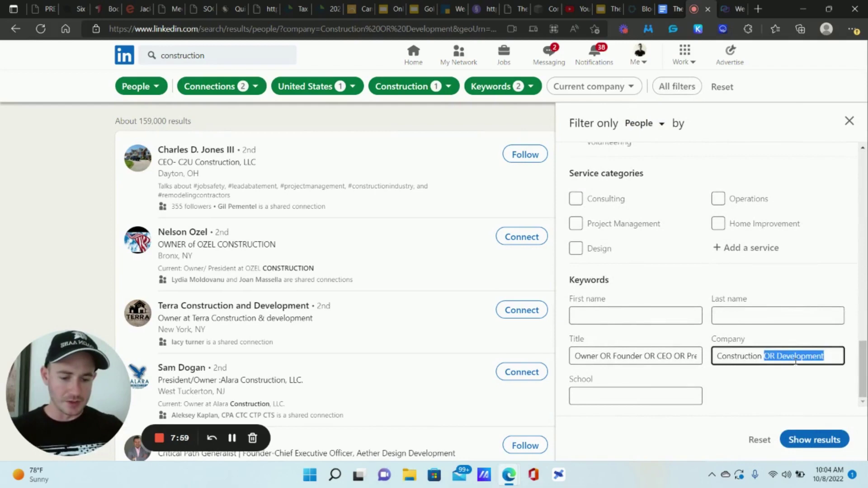
{"action": "key", "text": "BackSpace"}
{"action": "scroll", "coordinate": [628, 222], "scroll_direction": "up", "scroll_amount": 8}
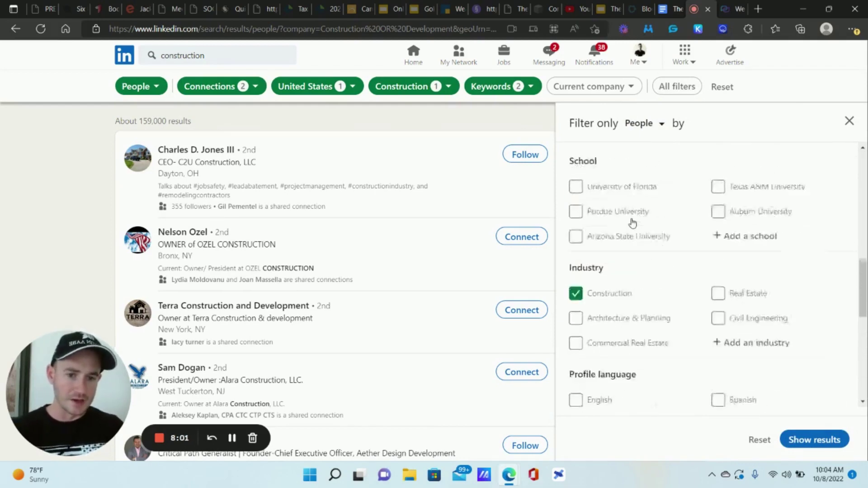
{"action": "scroll", "coordinate": [624, 210], "scroll_direction": "up", "scroll_amount": 8}
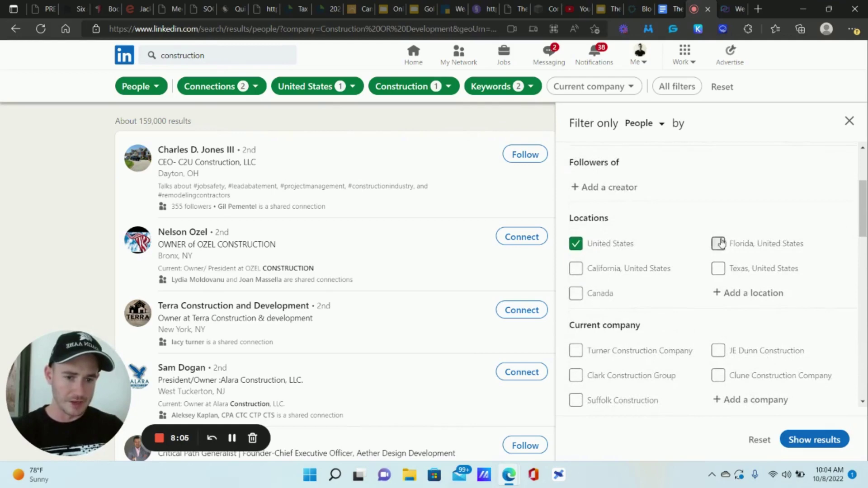
{"action": "left_click", "coordinate": [718, 245]}
{"action": "left_click", "coordinate": [576, 248]}
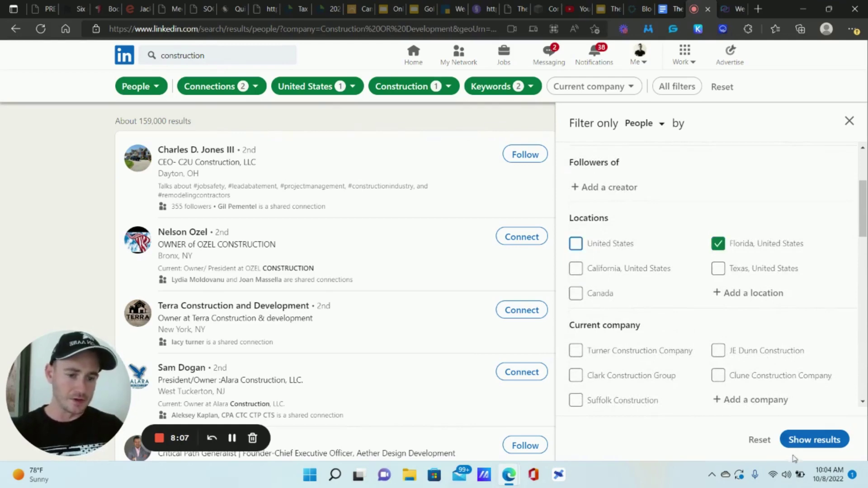
{"action": "left_click", "coordinate": [816, 440]}
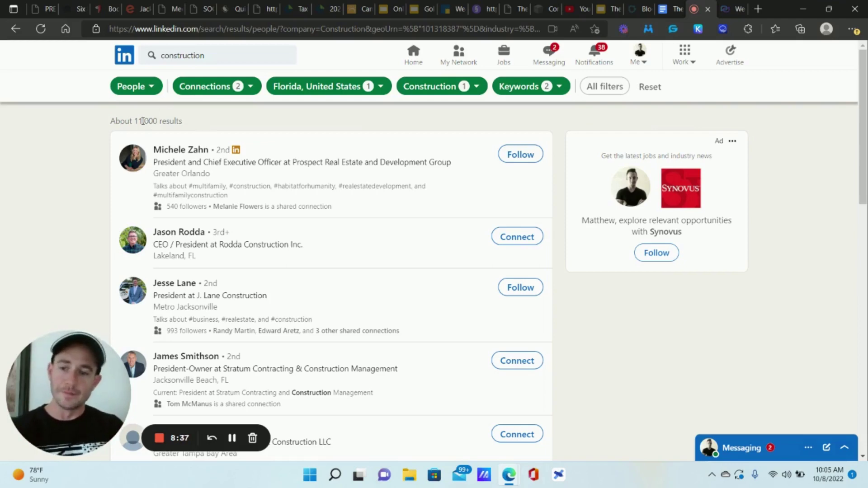
Copy the URL of the roughly 11,000-result filtered search and switch to We-Connect
{"action": "left_click_drag", "start_coordinate": [157, 121], "coordinate": [135, 121]}
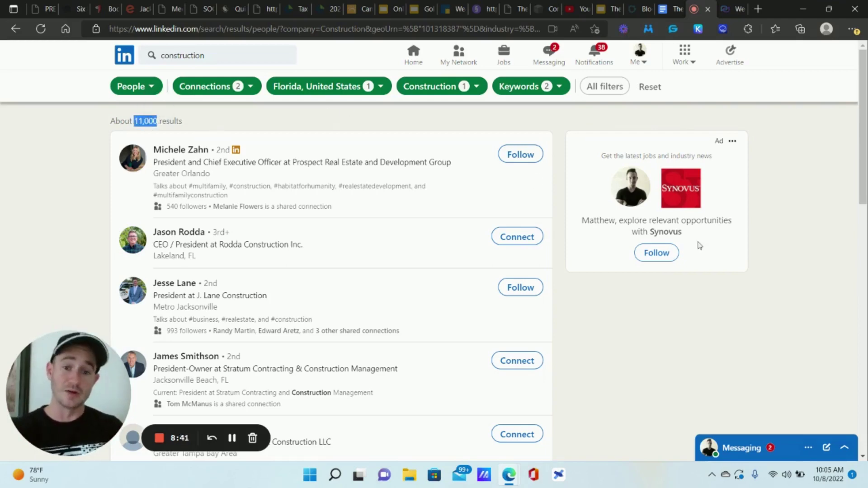
{"action": "left_click", "coordinate": [406, 32]}
{"action": "right_click", "coordinate": [406, 35]}
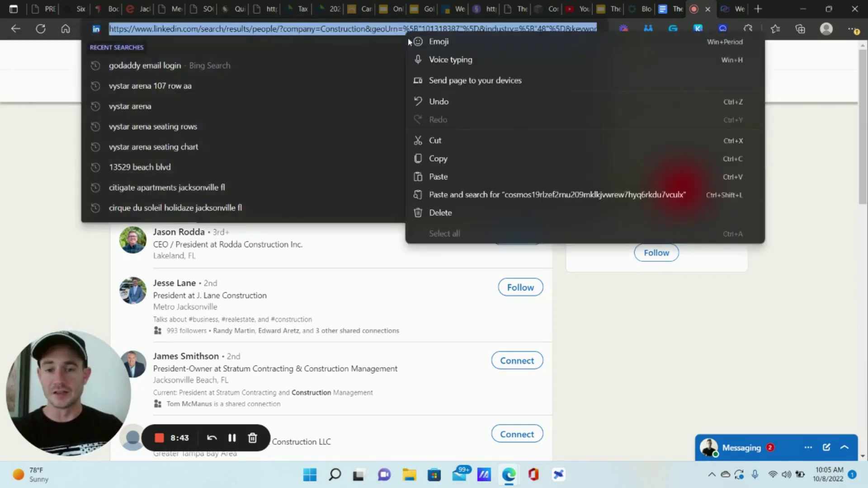
{"action": "left_click", "coordinate": [458, 156]}
{"action": "left_click", "coordinate": [791, 78]}
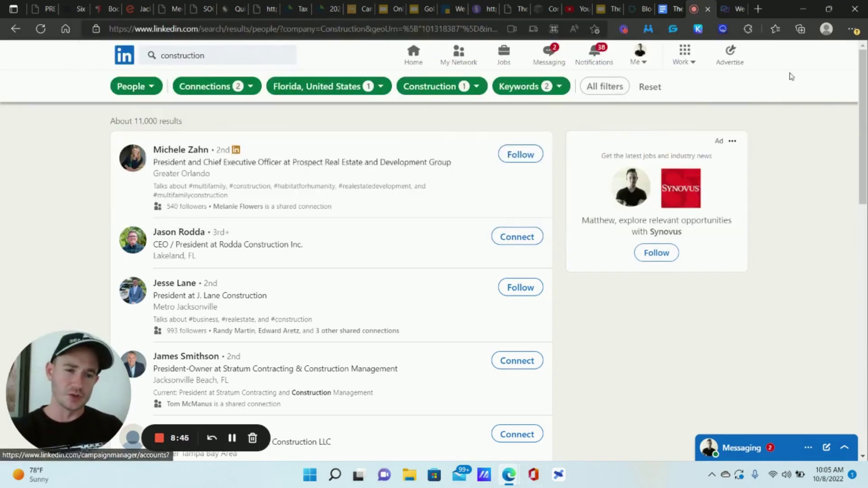
{"action": "left_click", "coordinate": [726, 5]}
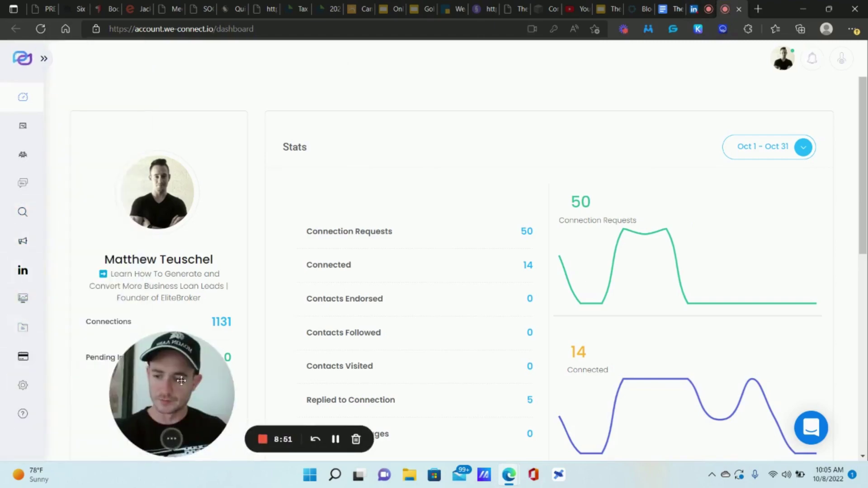
Add a new Saved List from the pasted LinkedIn search URL, limited to 2nd+ Connections, and run it
{"action": "left_click", "coordinate": [63, 328]}
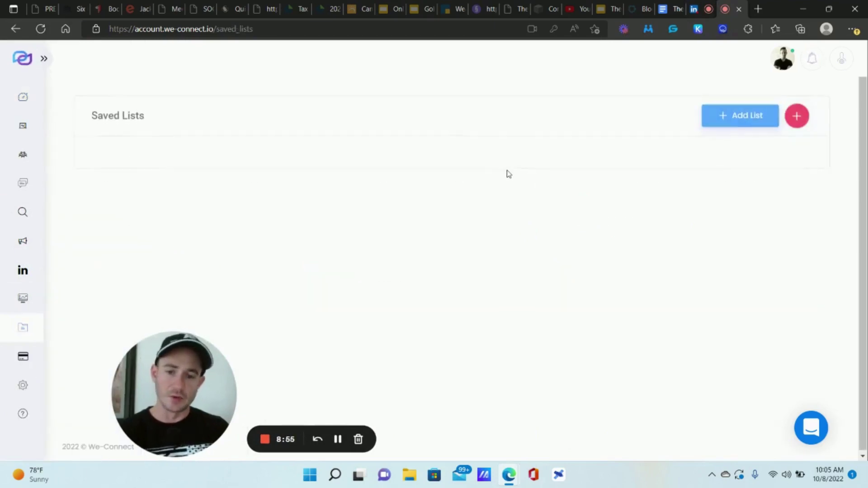
{"action": "left_click", "coordinate": [752, 119]}
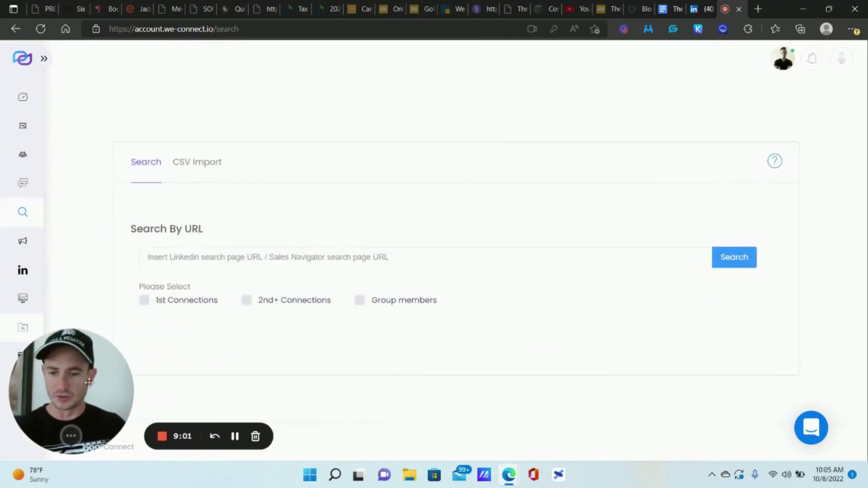
{"action": "left_click", "coordinate": [247, 300]}
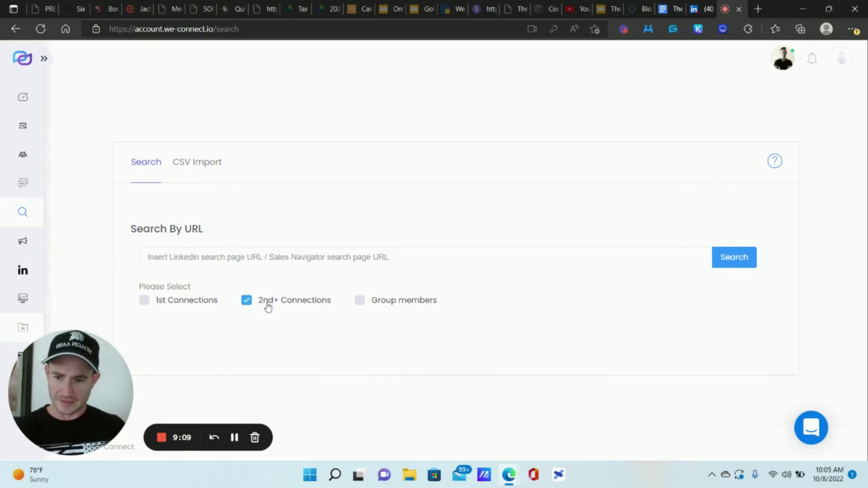
{"action": "left_click", "coordinate": [230, 262]}
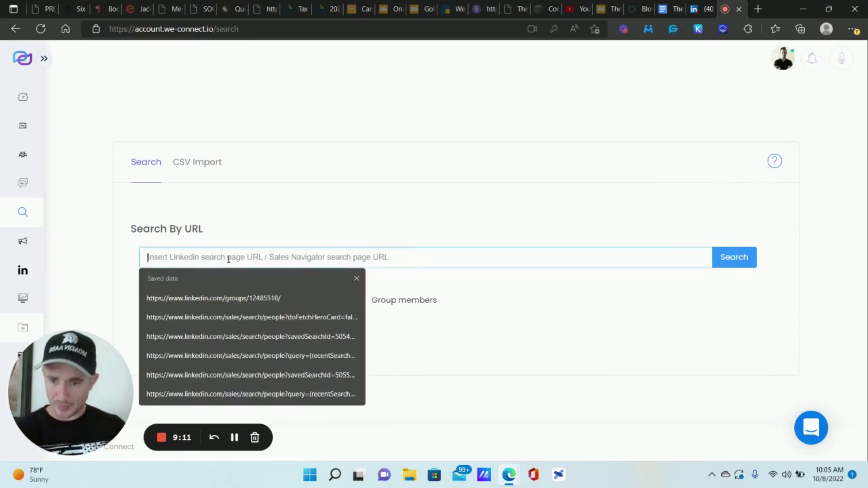
{"action": "right_click", "coordinate": [230, 261]}
{"action": "left_click", "coordinate": [278, 272]}
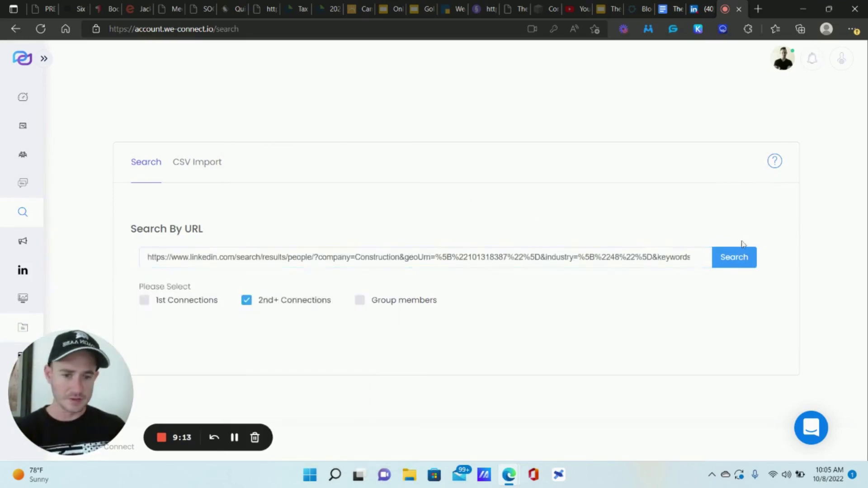
{"action": "left_click", "coordinate": [744, 256]}
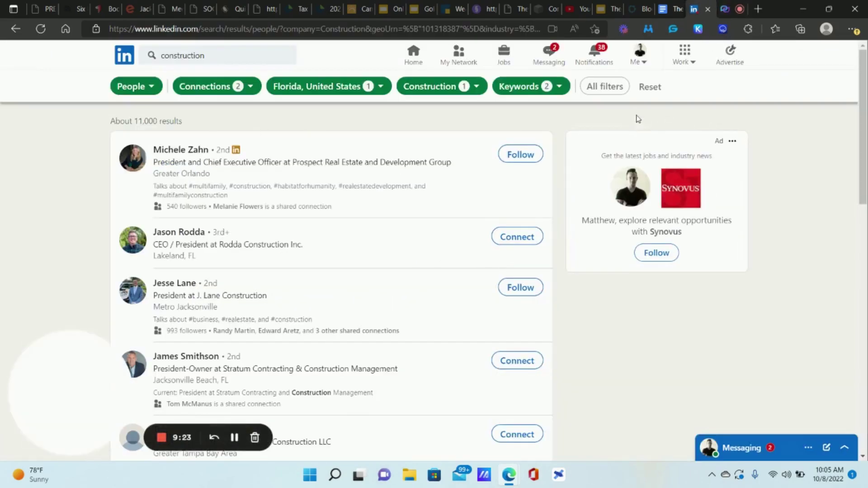
Review All filters down to the keywords: Owner OR Founder titles and Construction company
{"action": "left_click", "coordinate": [613, 90]}
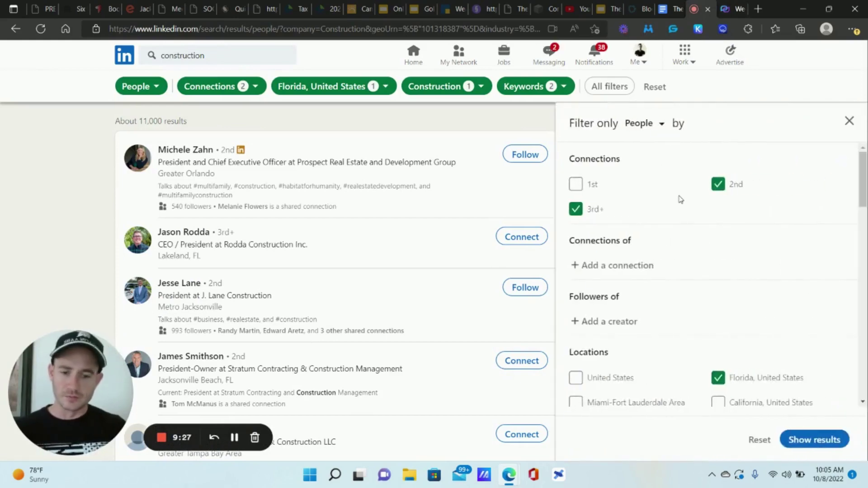
{"action": "scroll", "coordinate": [680, 199], "scroll_direction": "down", "scroll_amount": 6}
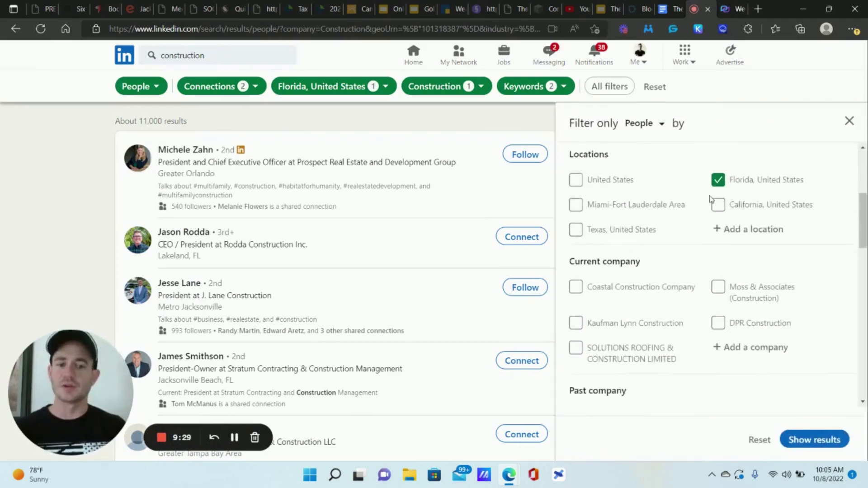
{"action": "scroll", "coordinate": [711, 234], "scroll_direction": "down", "scroll_amount": 1}
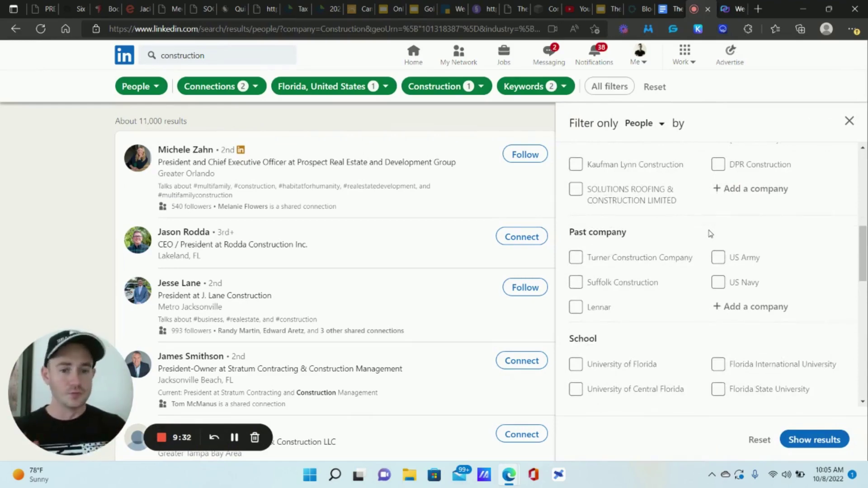
{"action": "scroll", "coordinate": [710, 234], "scroll_direction": "down", "scroll_amount": 8}
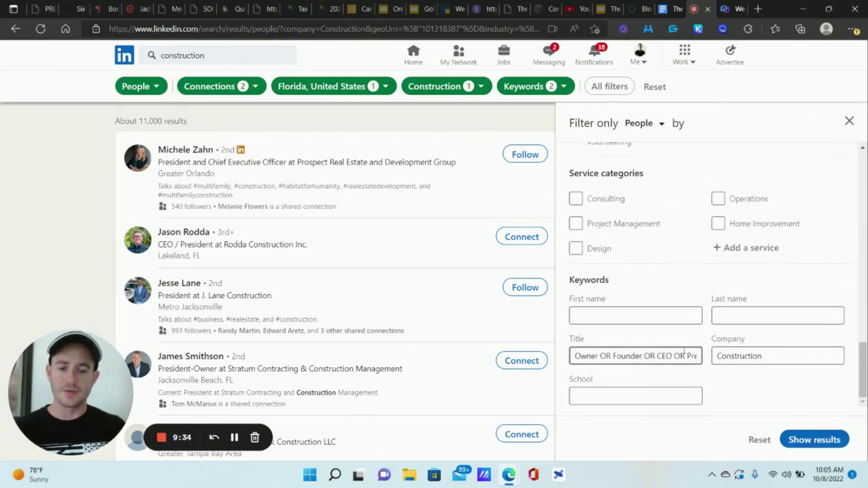